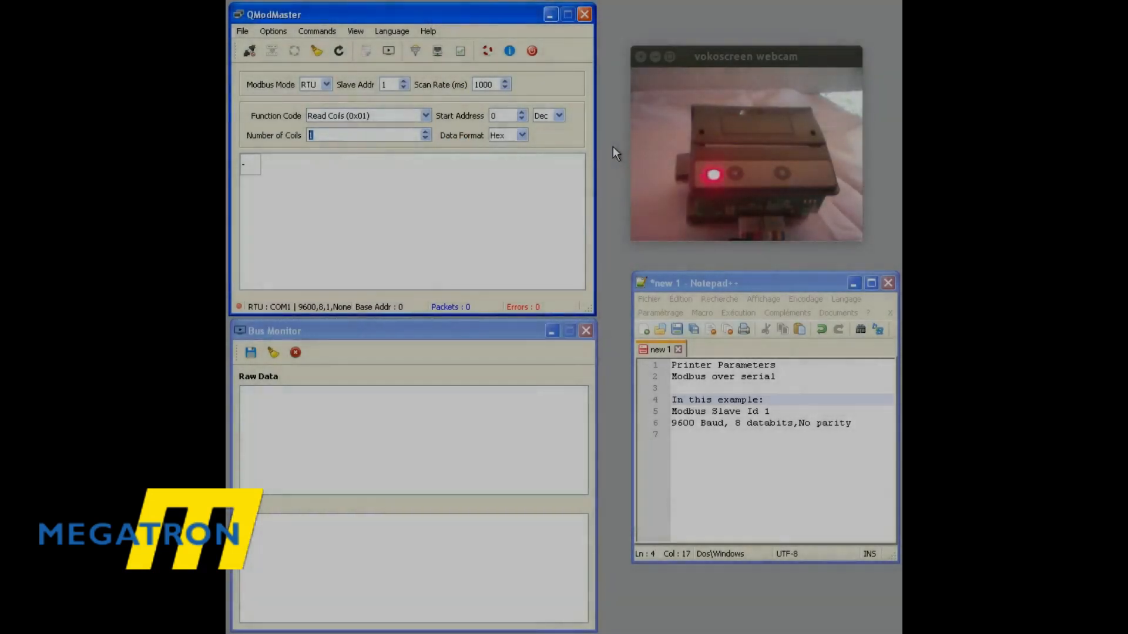
drag(787, 56, 787, 34)
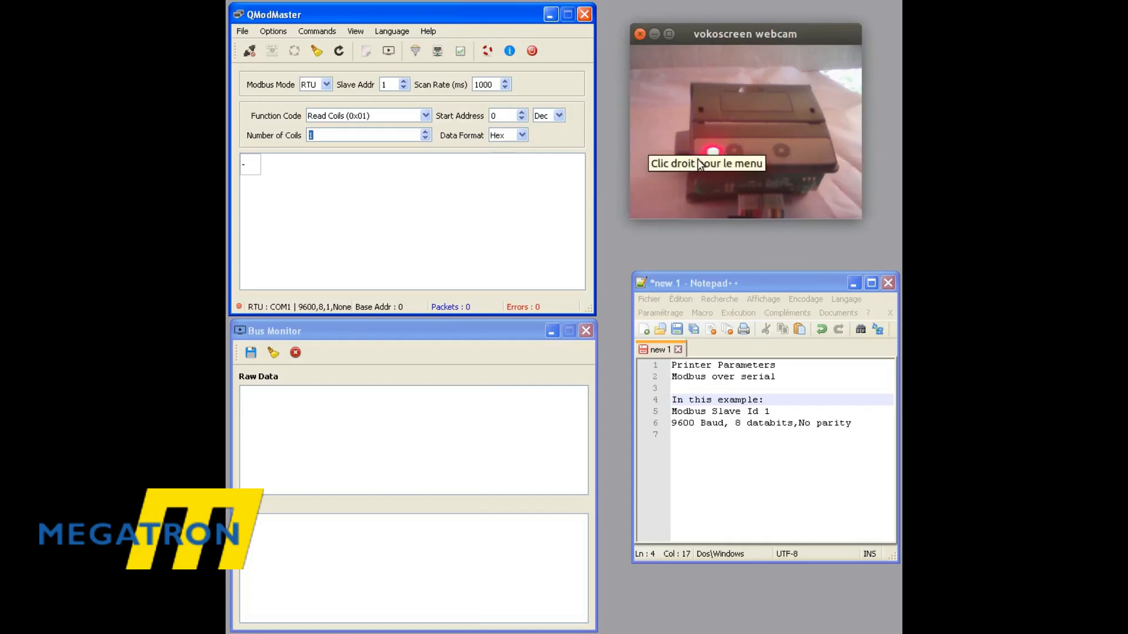
drag(756, 33, 752, 25)
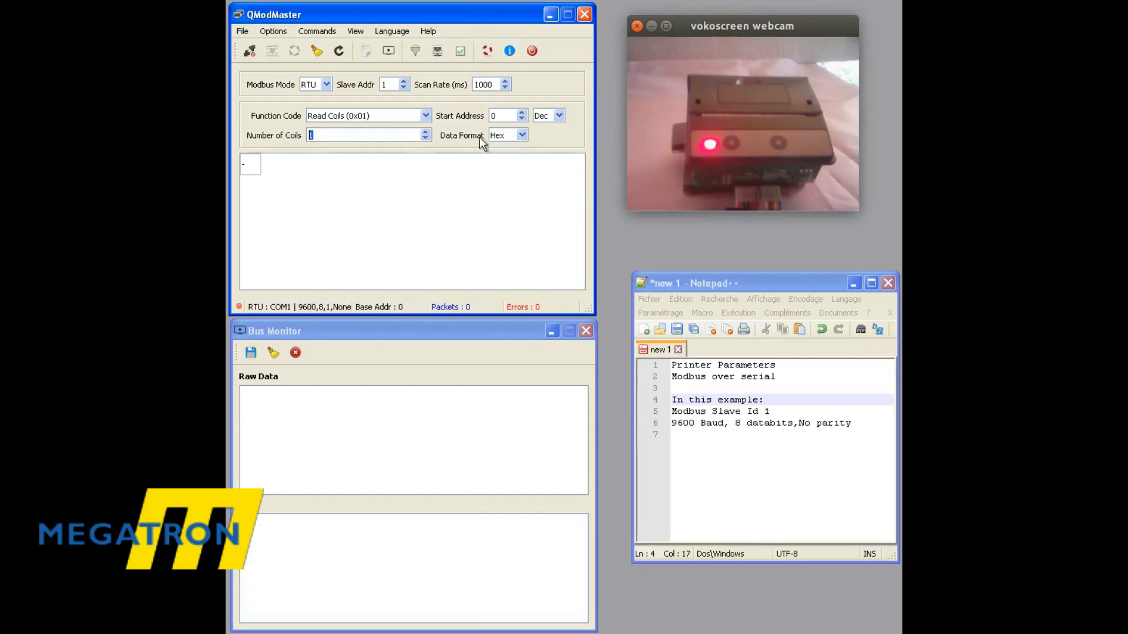
Bring up the Bus Monitor window and close it.
click(362, 31)
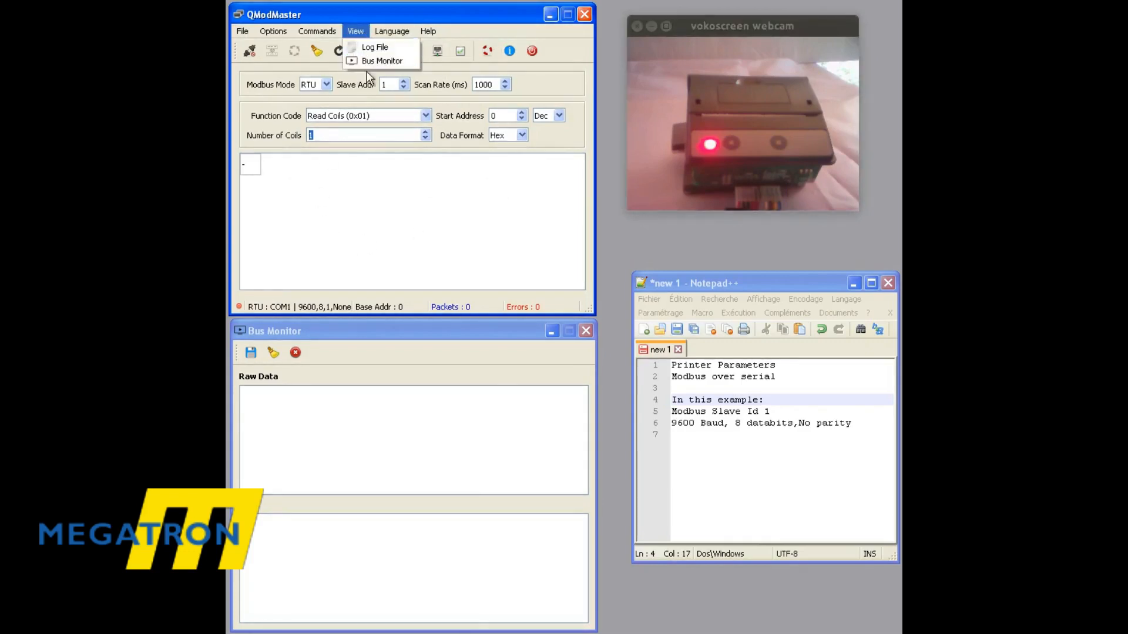
click(375, 61)
click(899, 14)
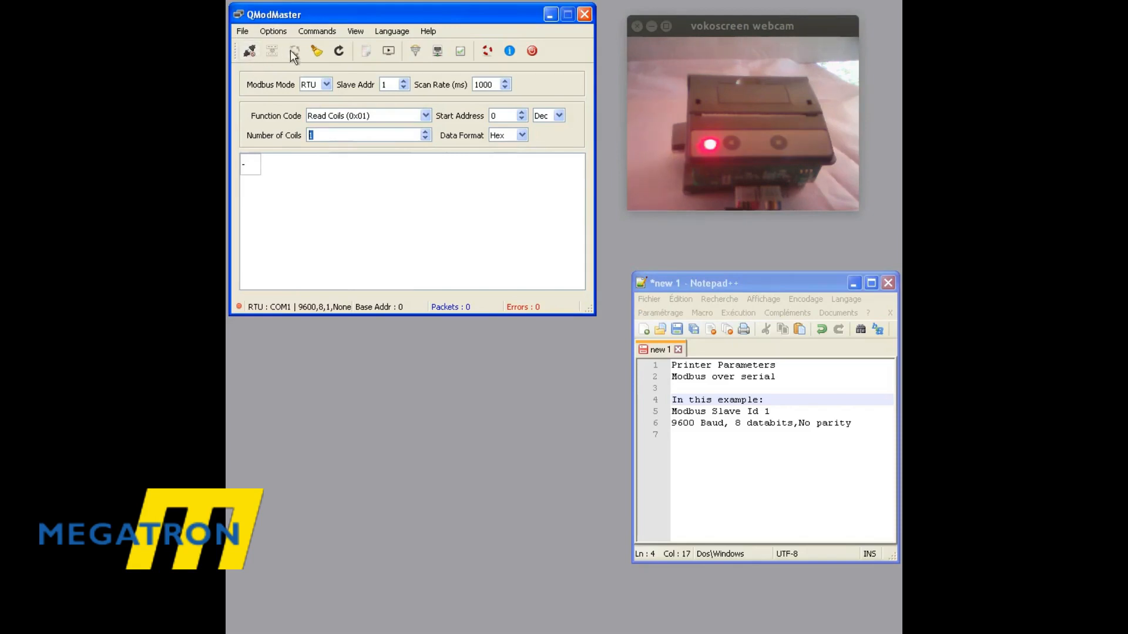
Keep Modbus Mode on RTU and confirm its serial port 1, 9600 baud, 8 data bits, 1 stop bit, no parity and disabled RTS.
click(325, 83)
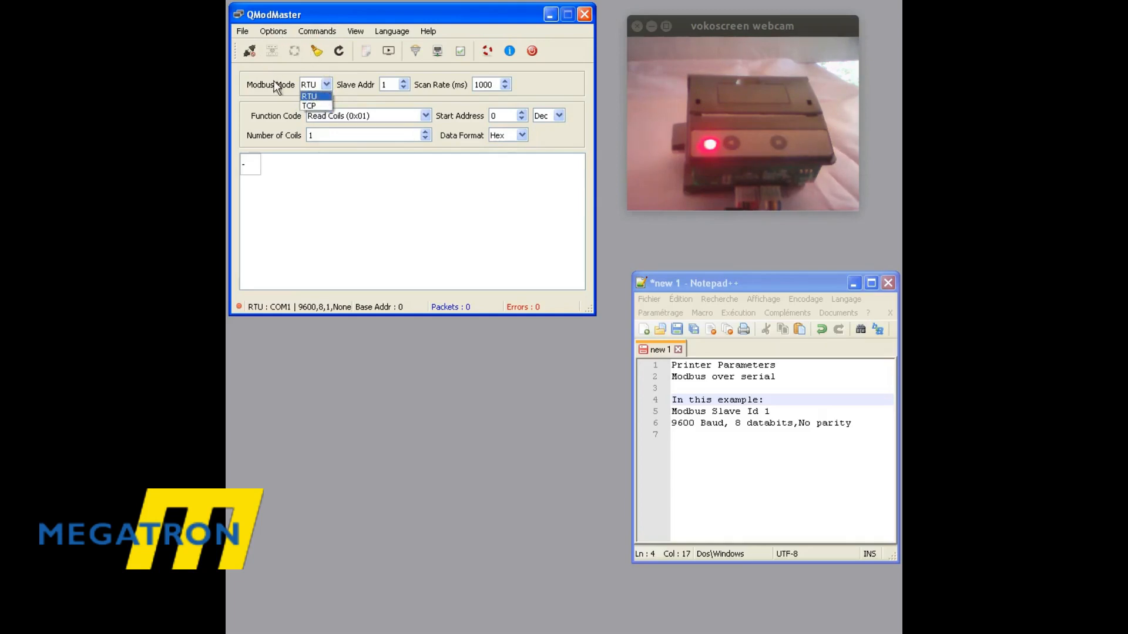
click(270, 173)
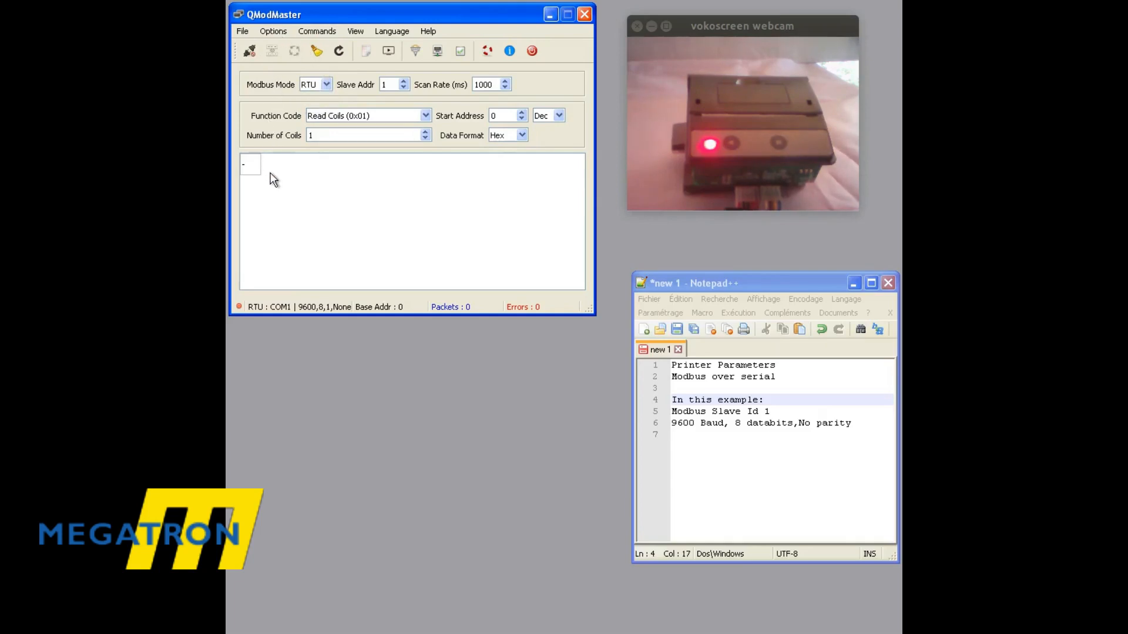
click(271, 33)
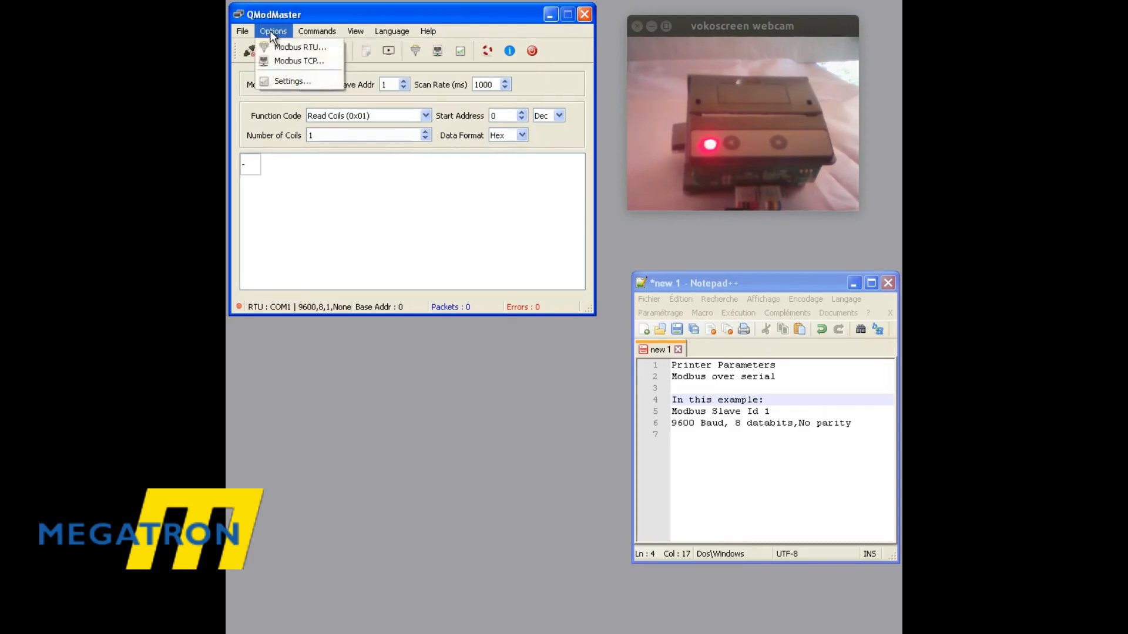
click(304, 48)
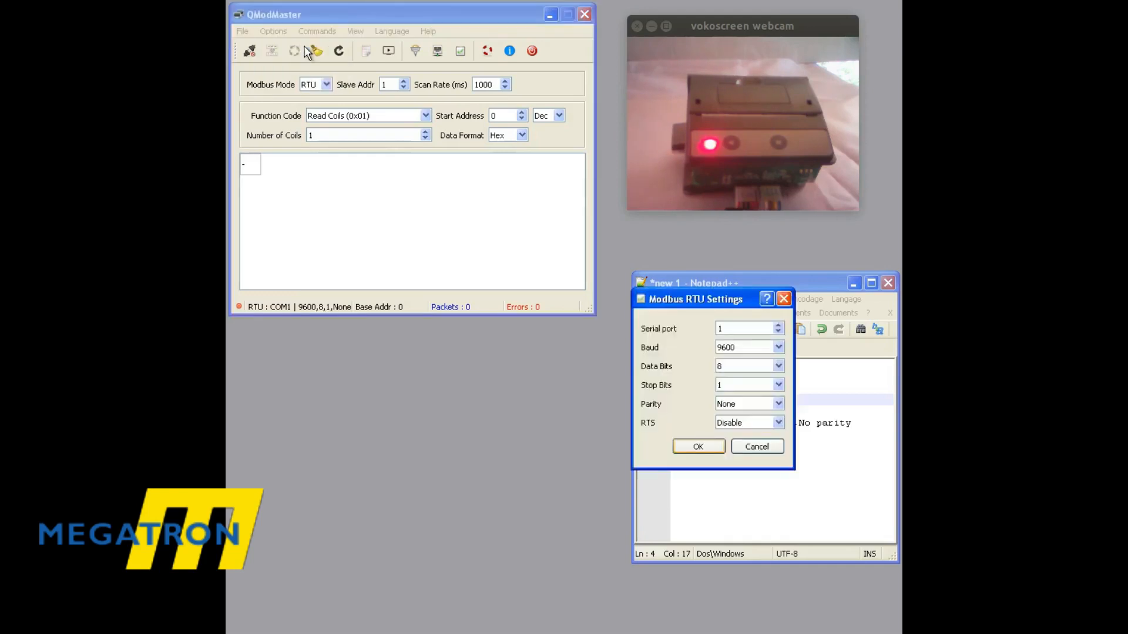
drag(674, 301, 343, 182)
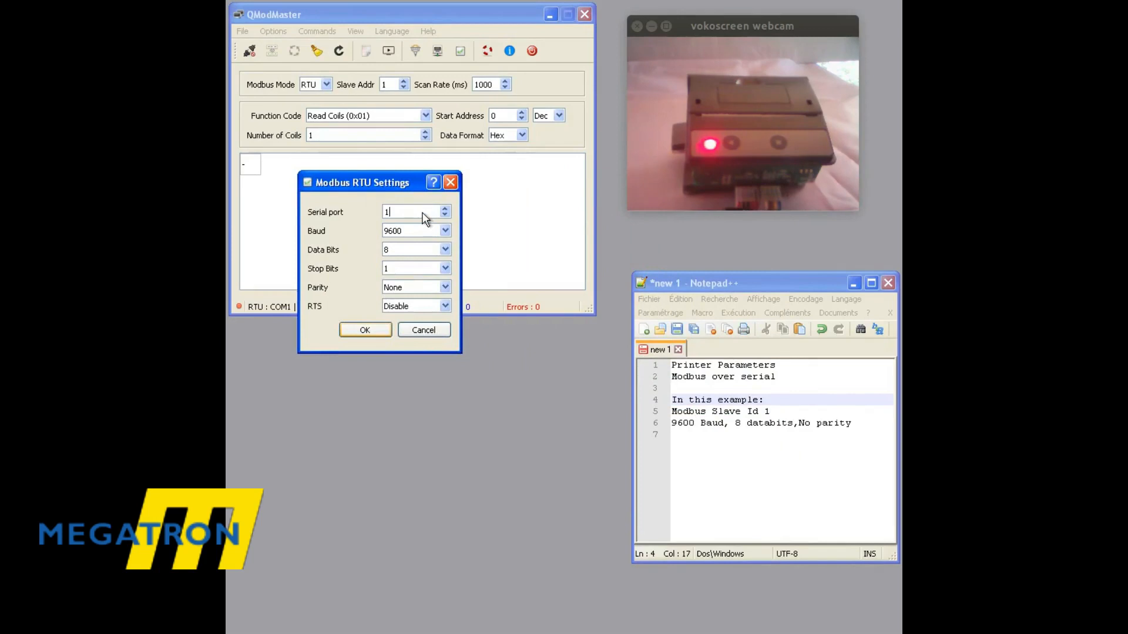
click(445, 209)
click(444, 209)
click(445, 215)
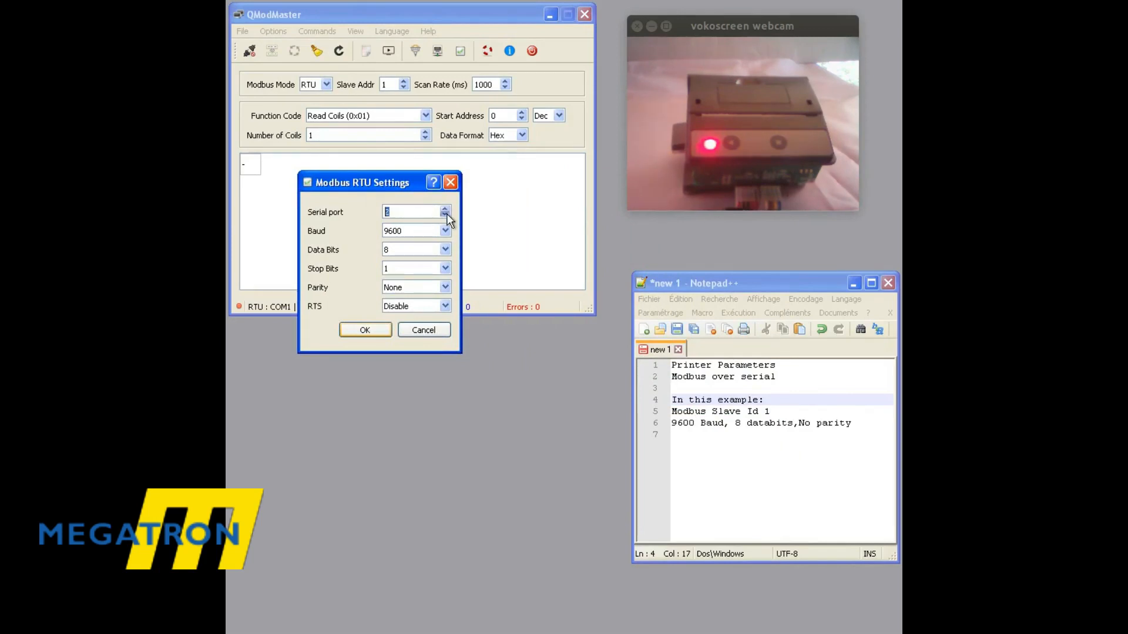
click(404, 210)
click(411, 230)
click(420, 230)
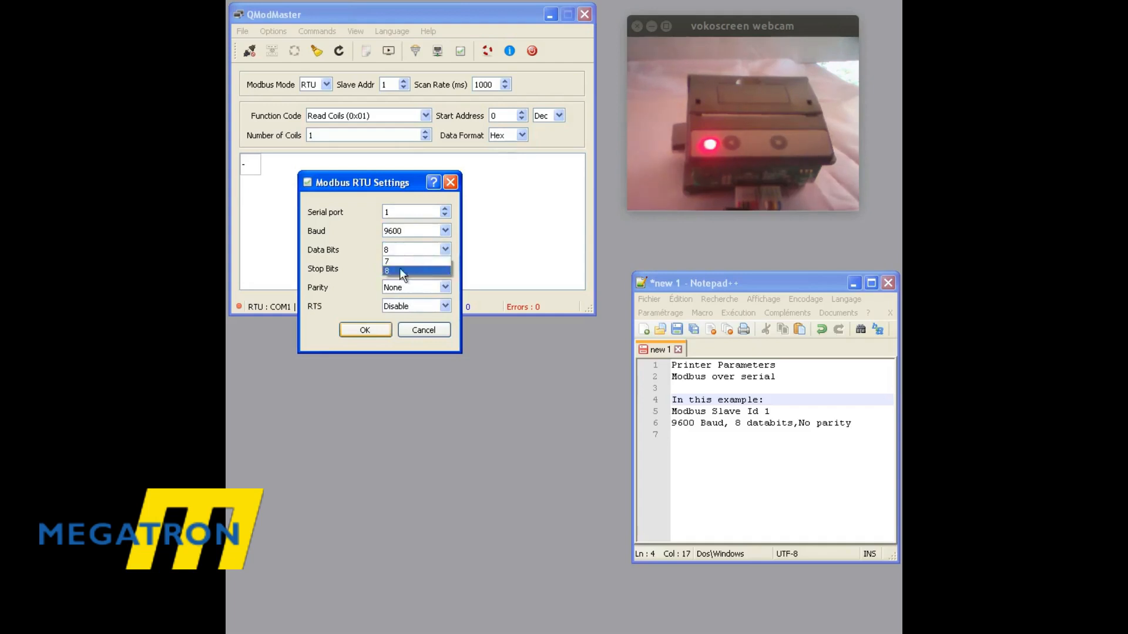
click(421, 231)
click(539, 250)
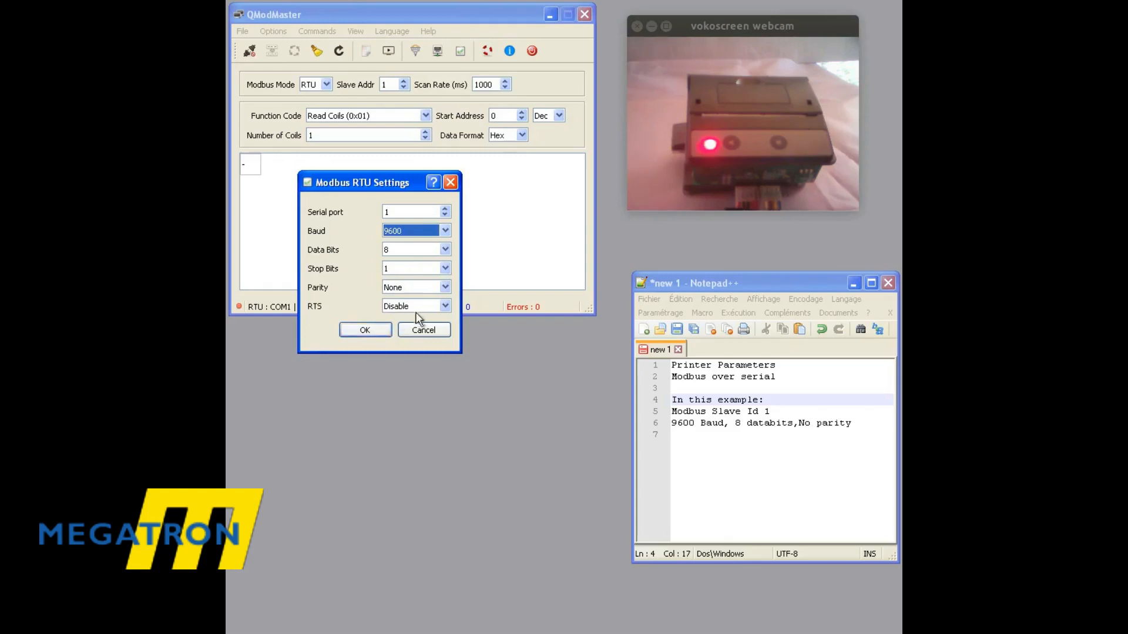
click(374, 330)
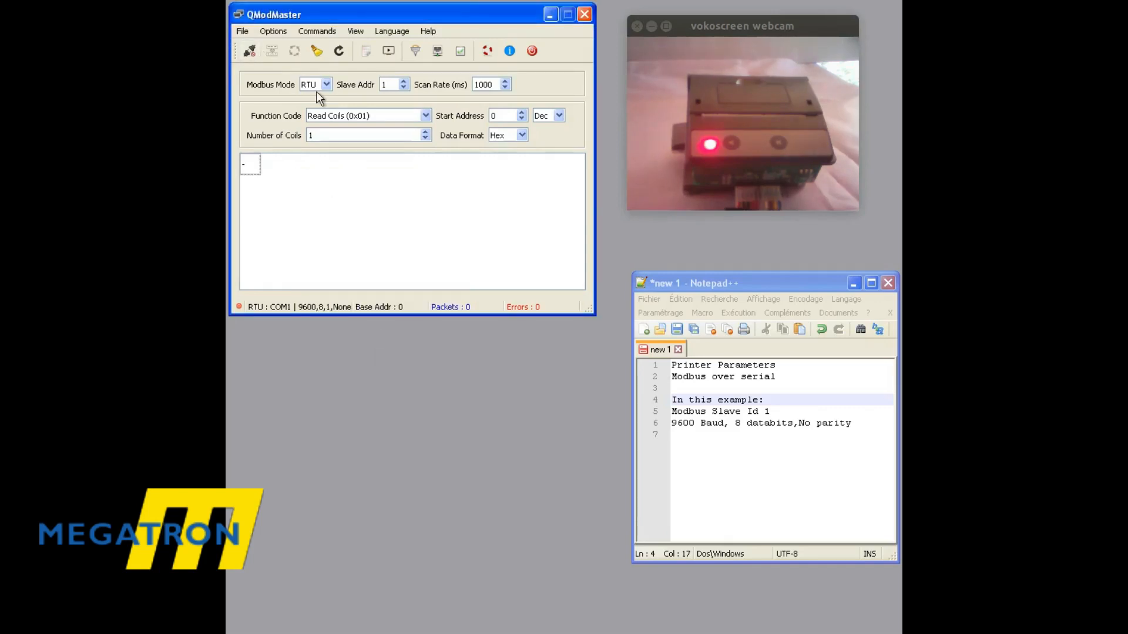
Connect to the Modbus device and open the Bus Monitor, placing its window directly below the QModMaster window.
click(247, 52)
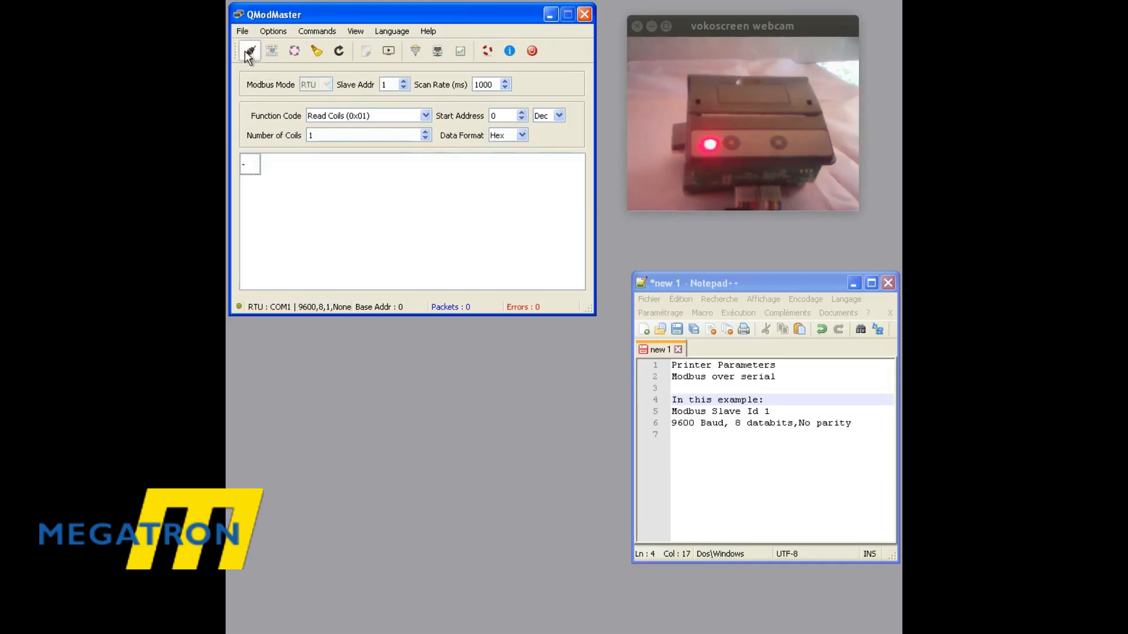
click(357, 33)
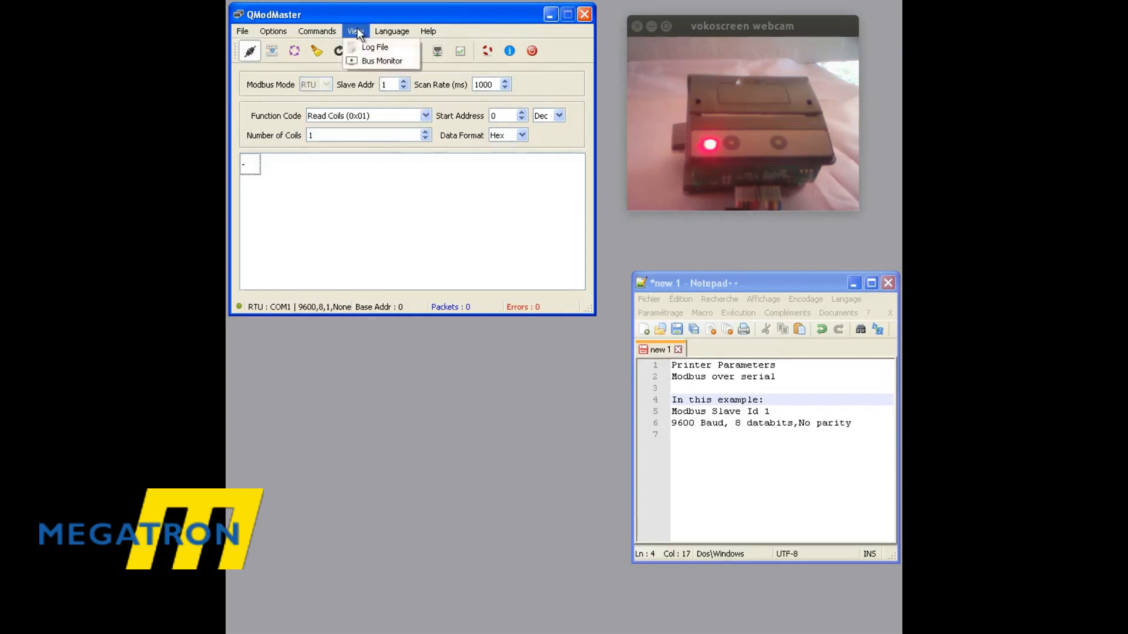
click(377, 59)
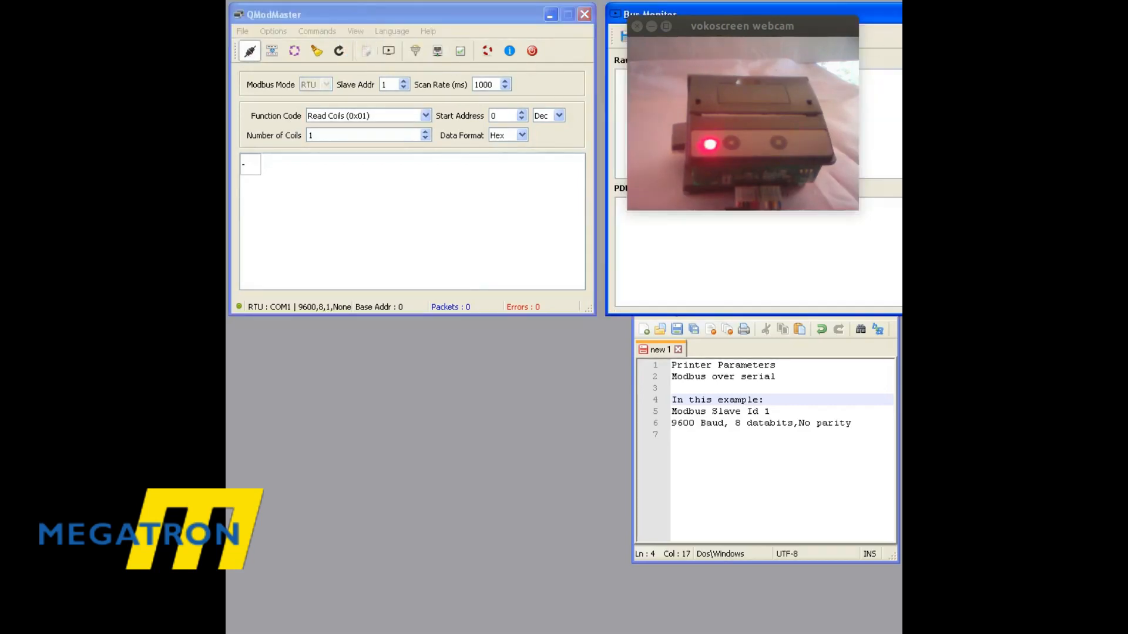
drag(867, 21, 492, 330)
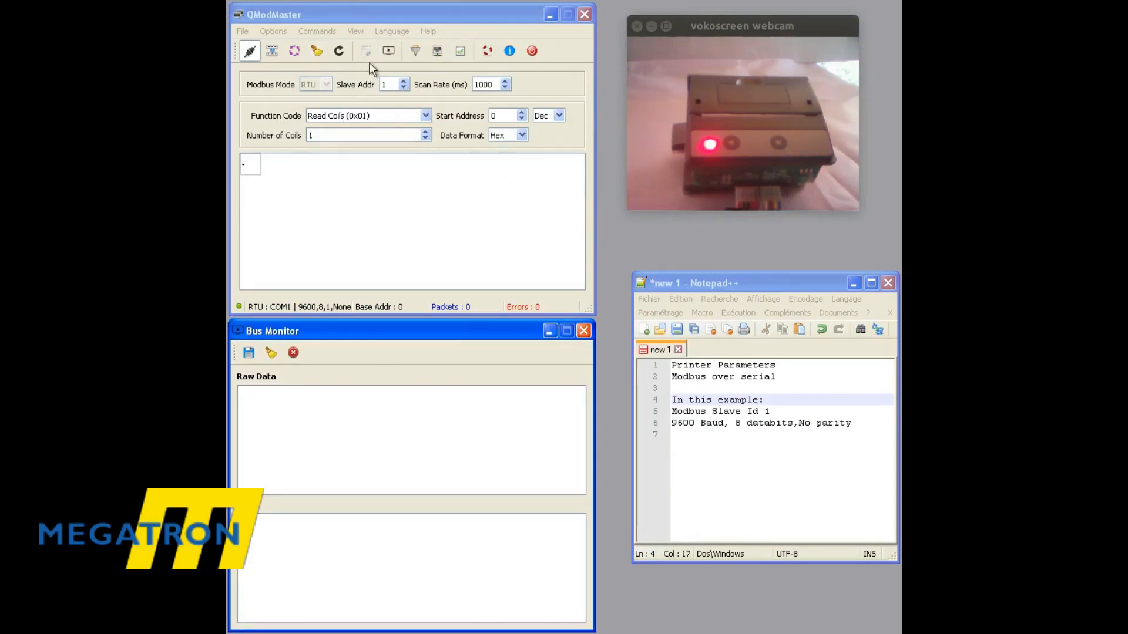
Move the Notepad++ window up beside the QModMaster window and review the printer's Modbus slave ID and serial parameters in the notes.
drag(758, 284, 738, 236)
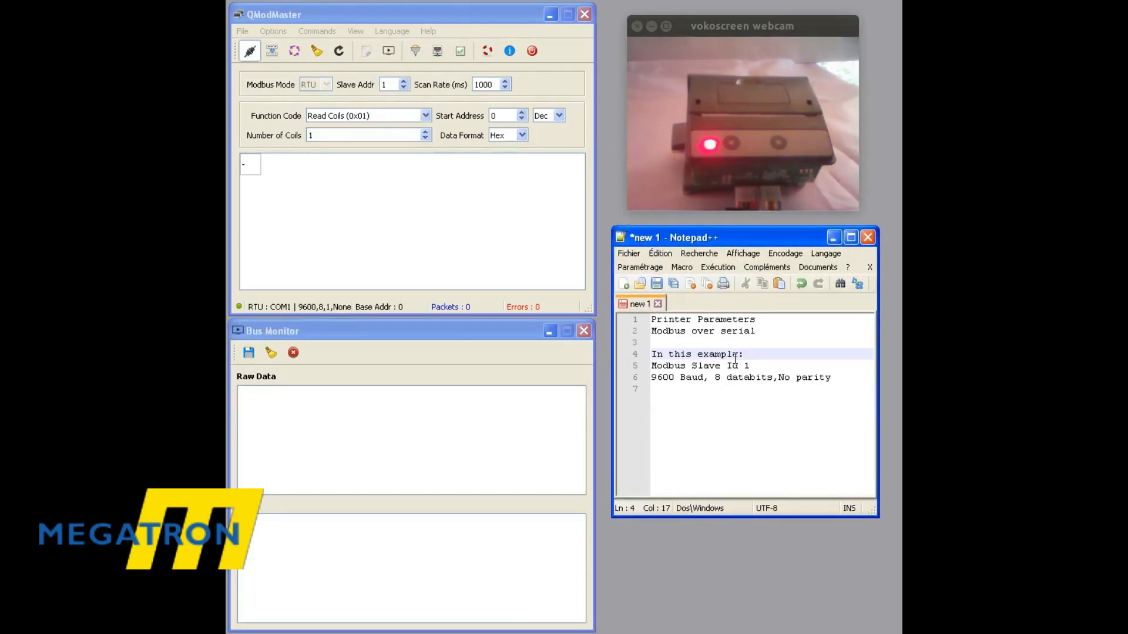
drag(839, 388, 649, 319)
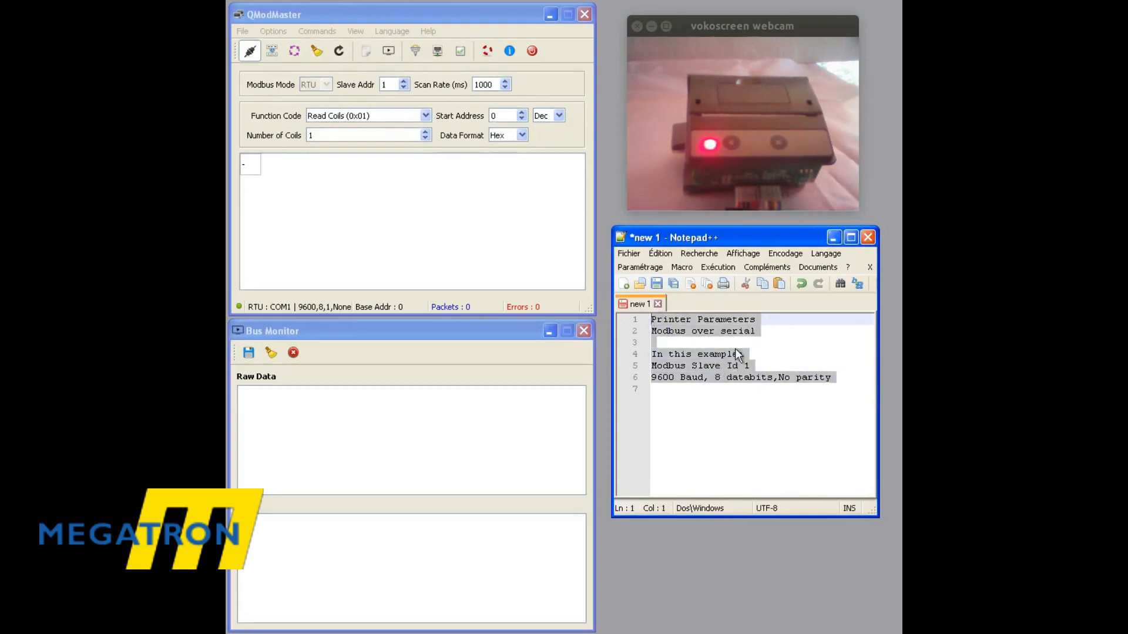
click(674, 331)
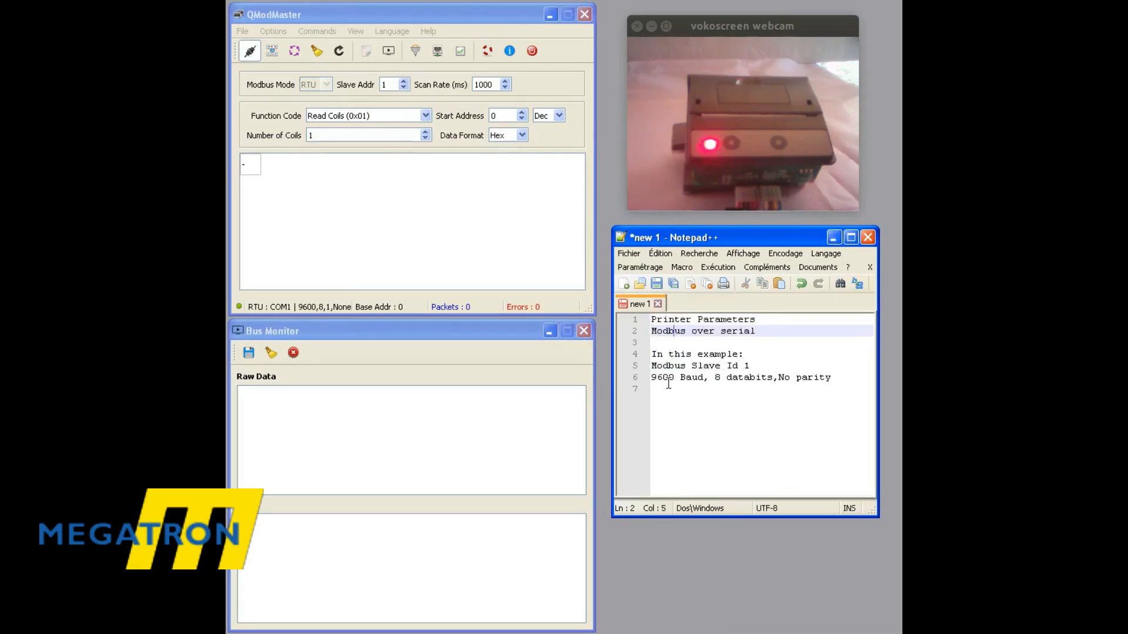
drag(831, 378, 642, 380)
click(698, 446)
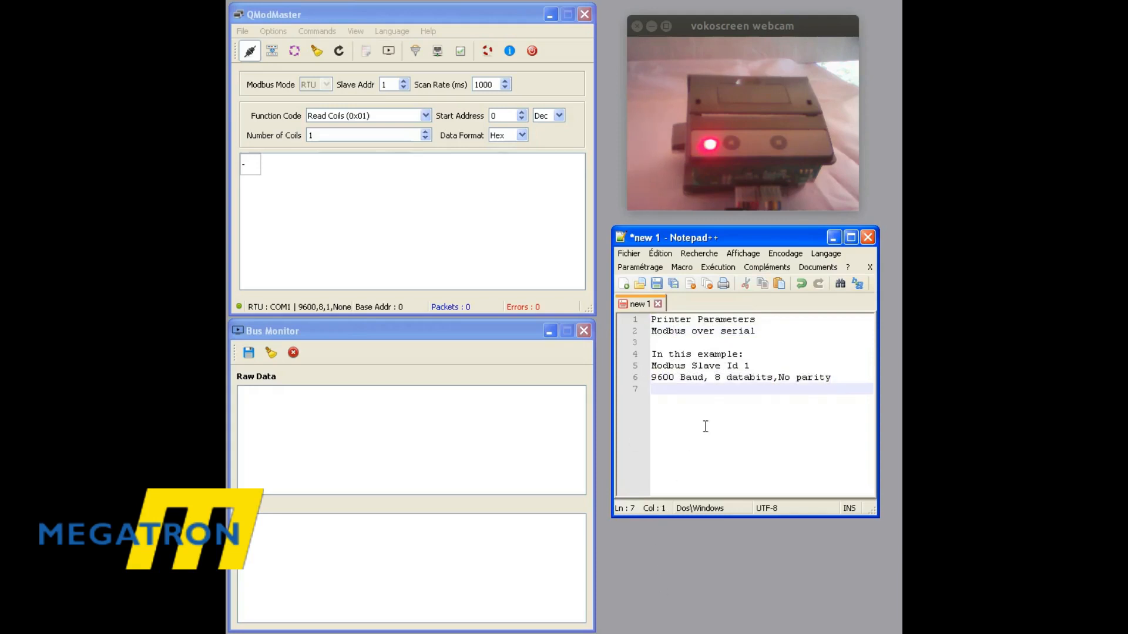
Set the function code to Read Holding Registers (0x03) and read one register at start address 0 twice.
click(367, 115)
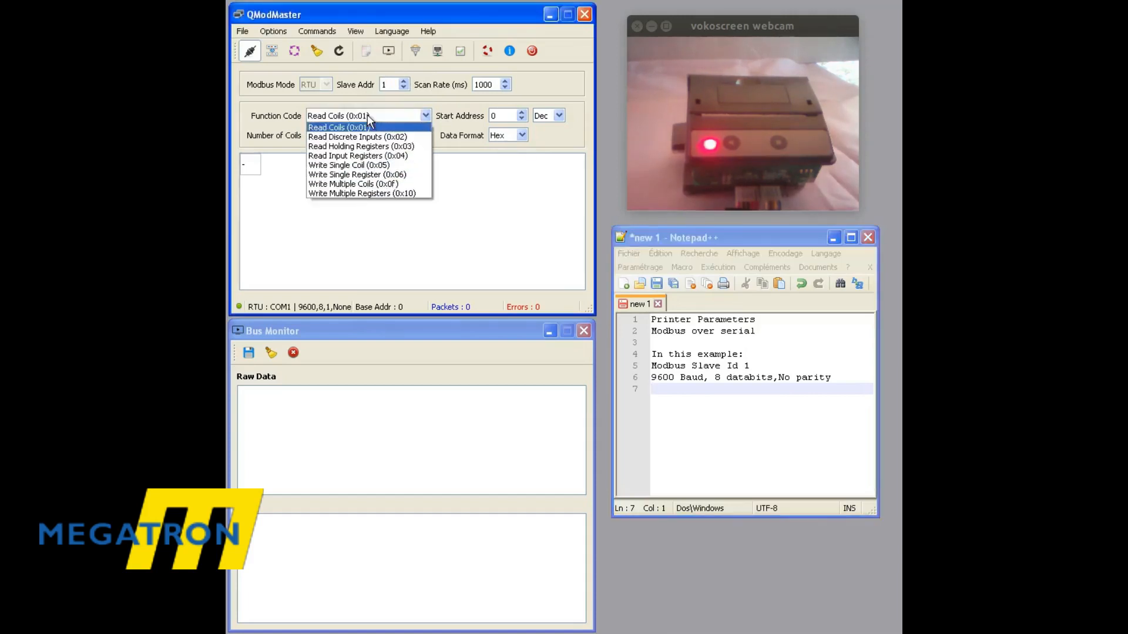
click(386, 148)
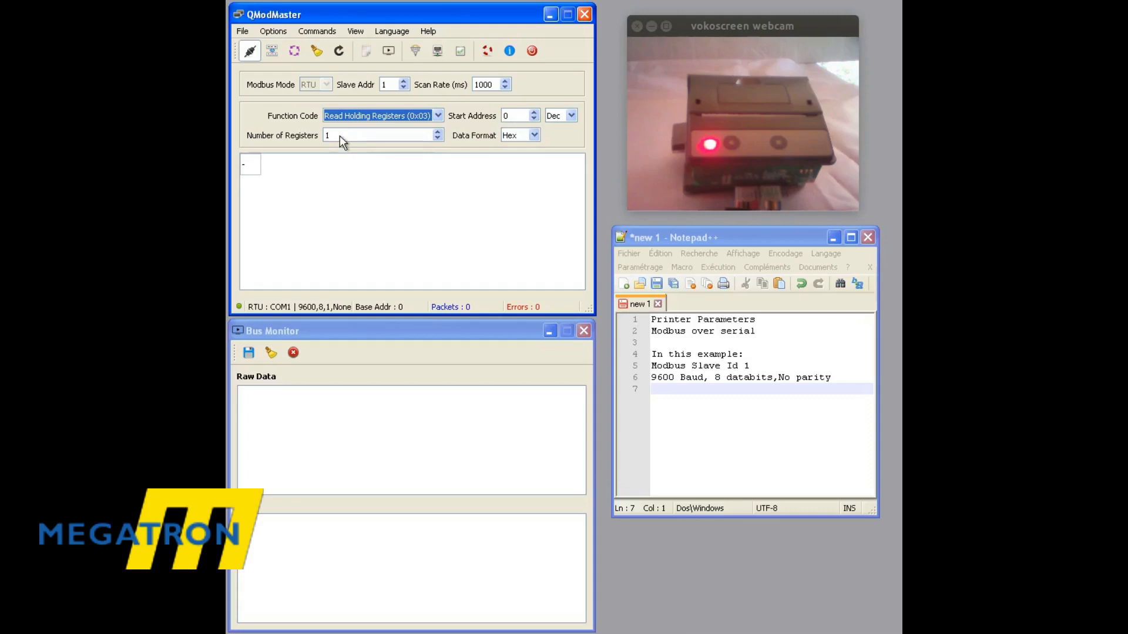
click(272, 52)
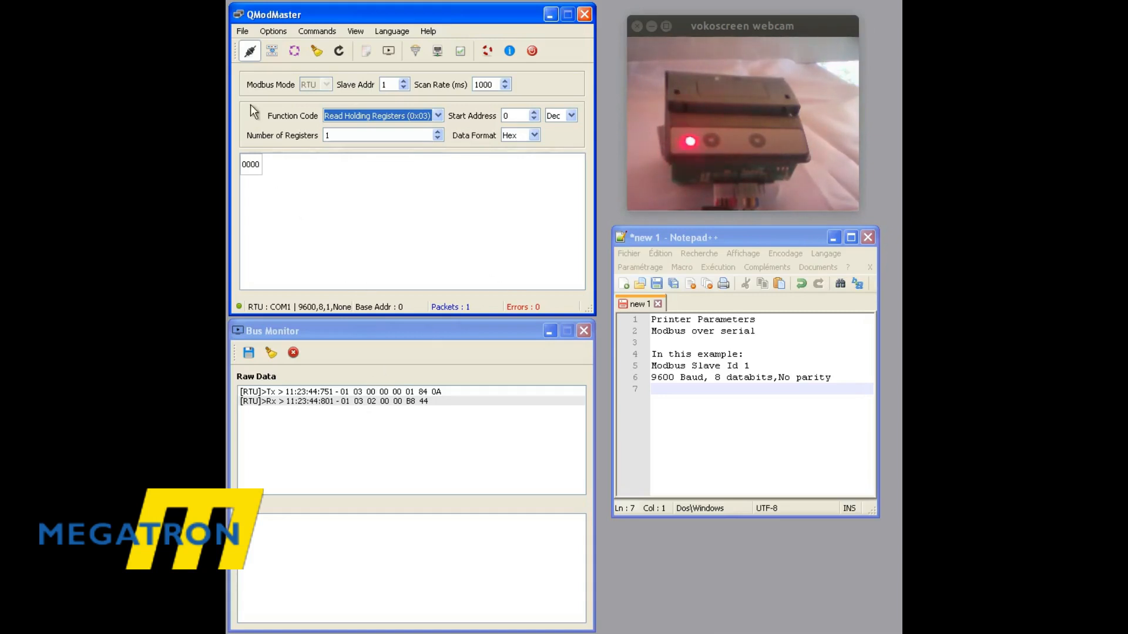
click(273, 51)
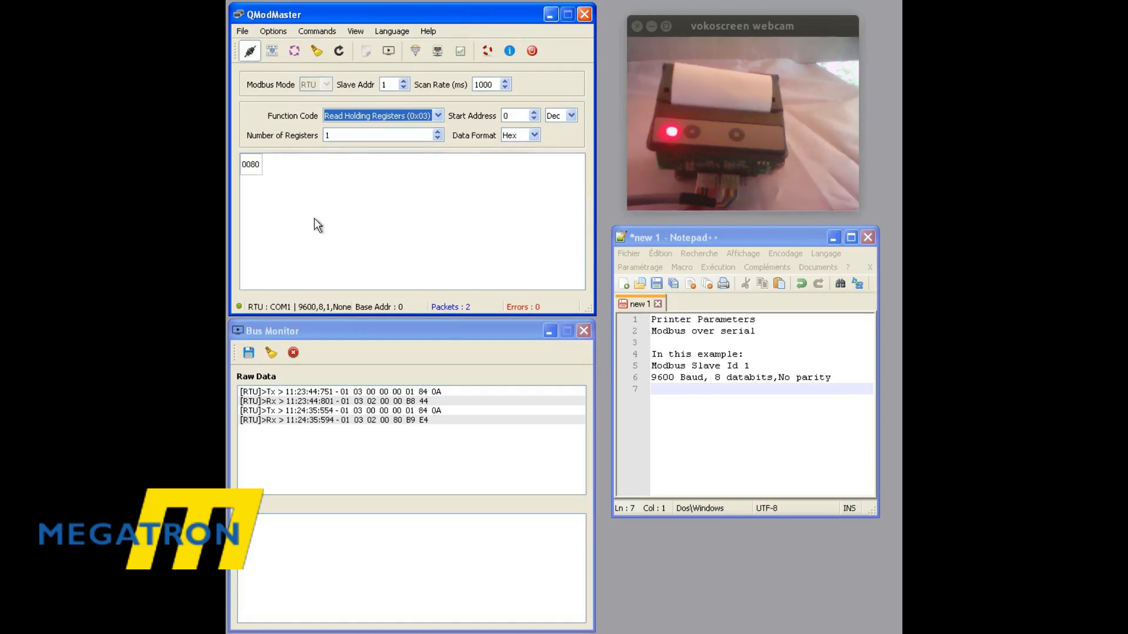
Write the hex value 0A0D to address 0 with Write Single Register (0x06), sending it several times.
click(438, 115)
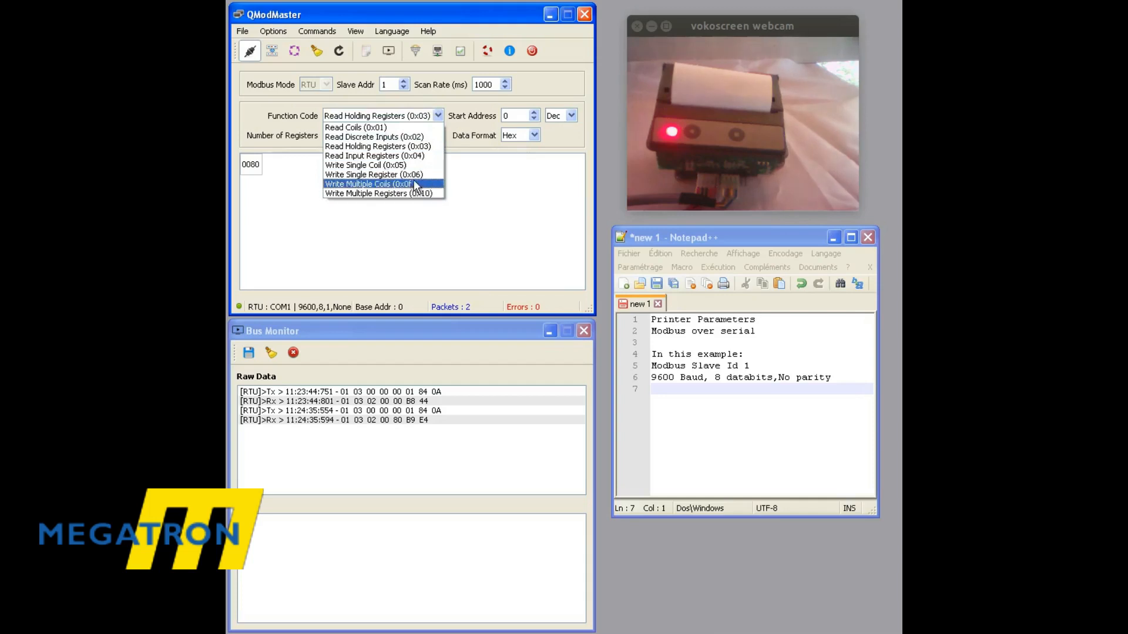
click(415, 174)
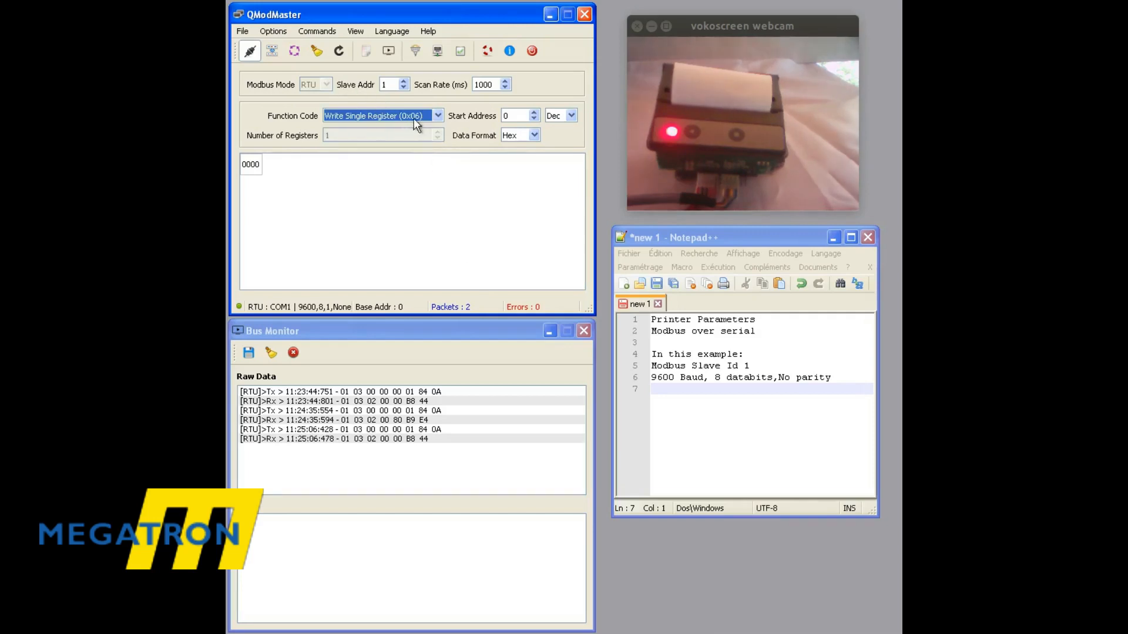
double_click(249, 165)
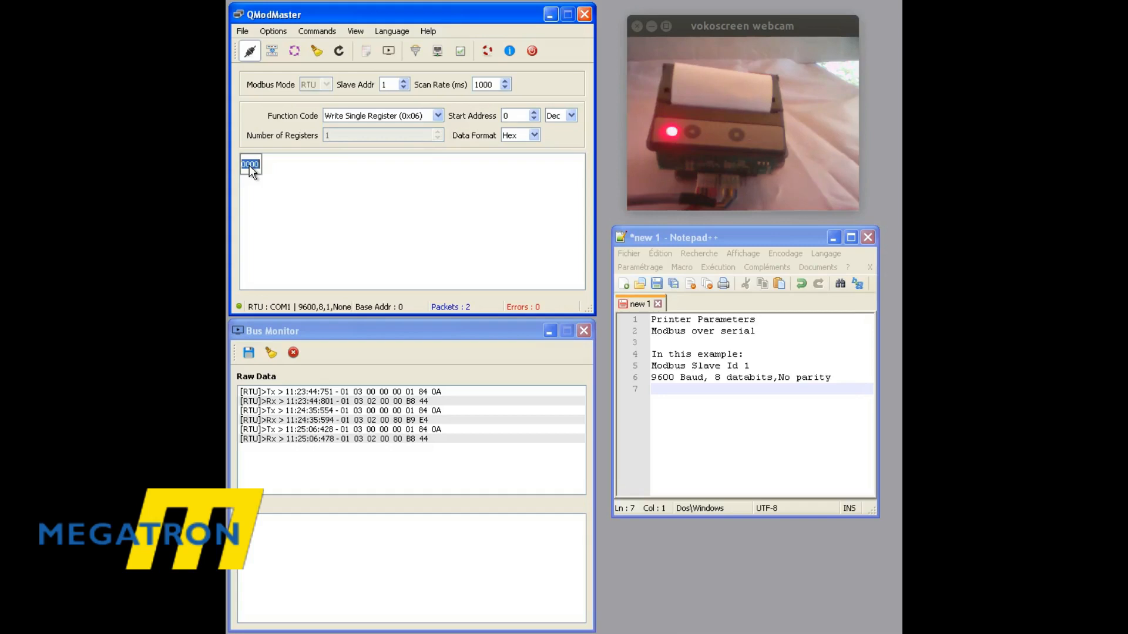
click(530, 136)
click(248, 167)
click(273, 51)
click(272, 52)
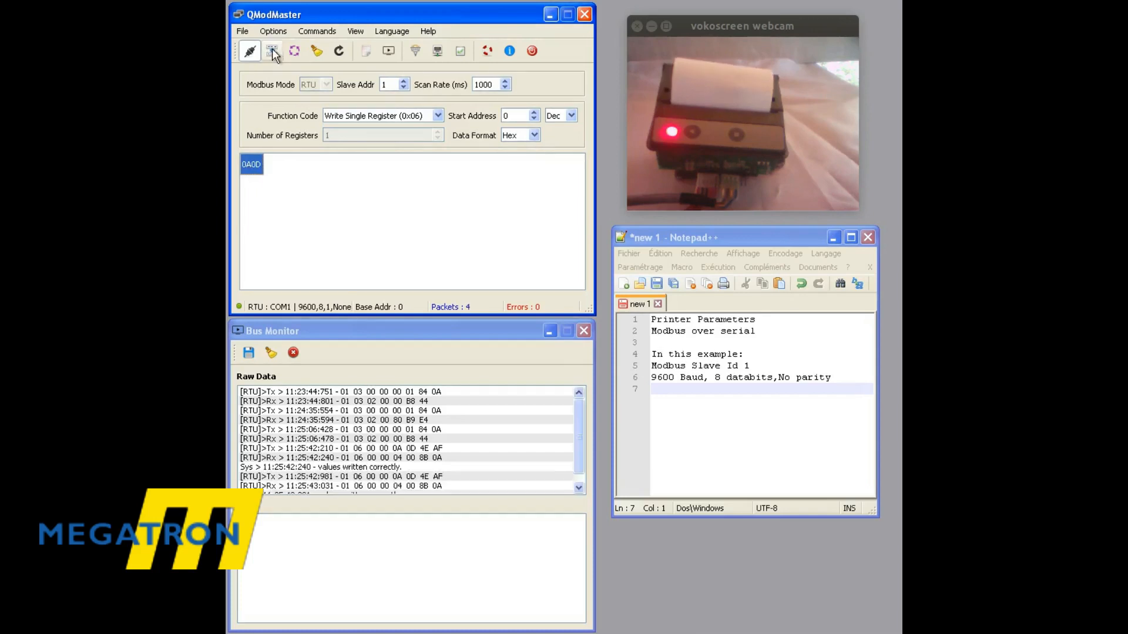
click(273, 52)
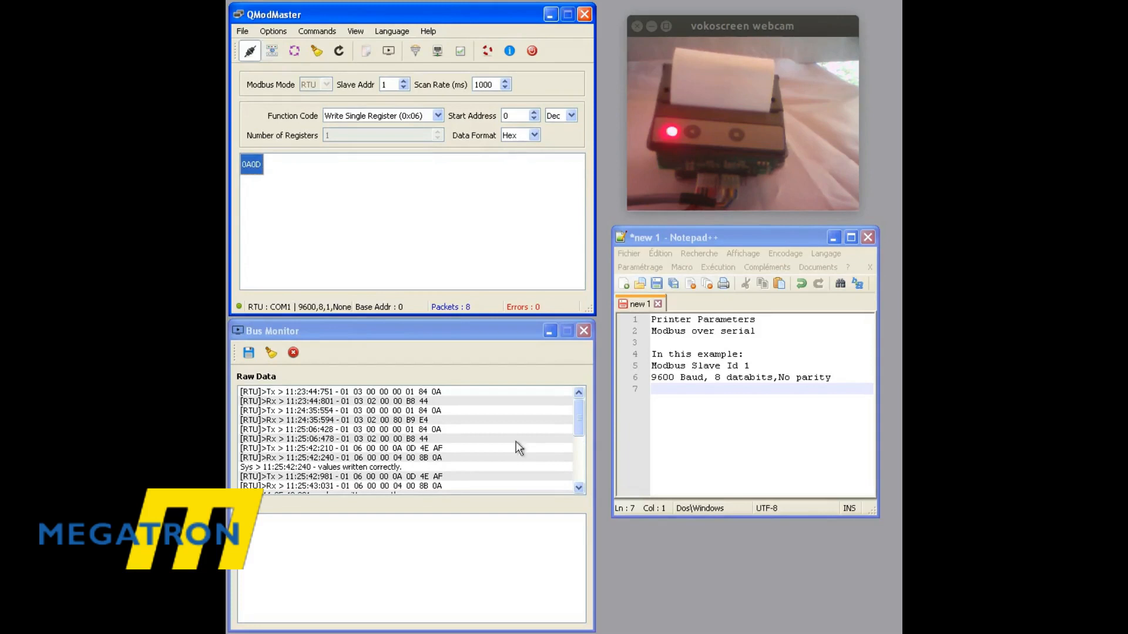
Switch the function code to Write Multiple Registers (0x10), set the number of registers to 4 and dismiss the error messages.
click(438, 116)
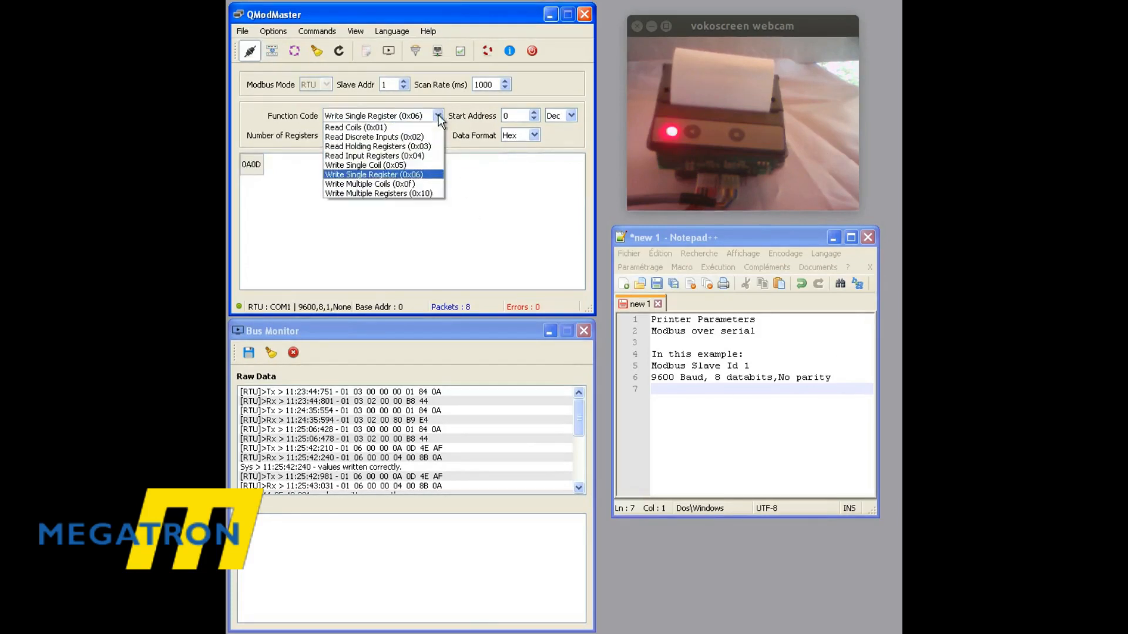
click(398, 195)
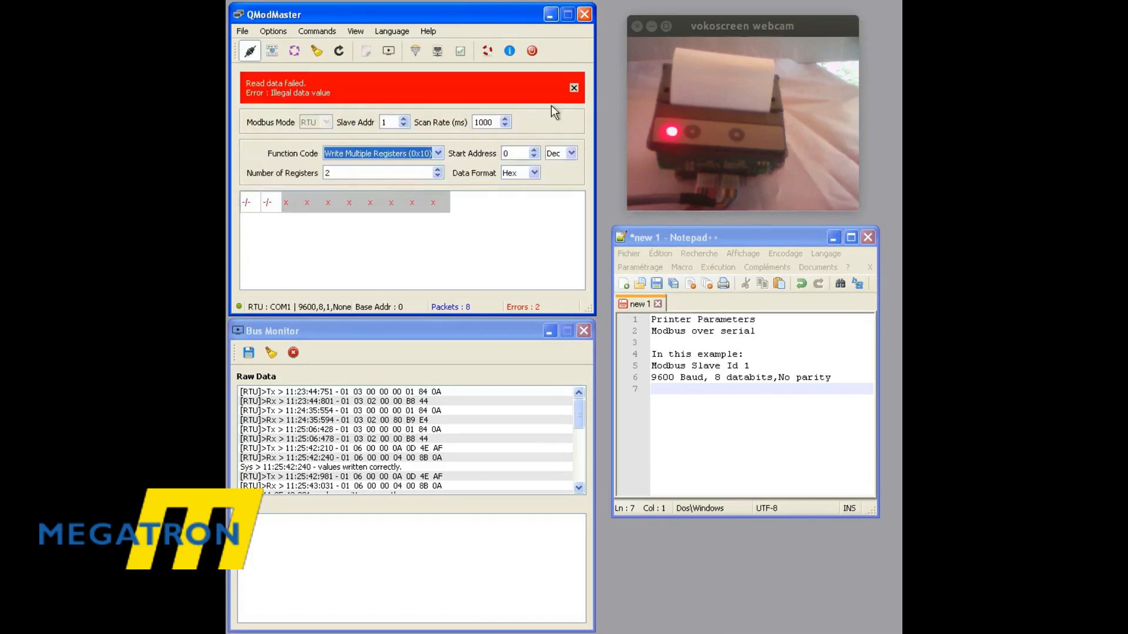
click(574, 90)
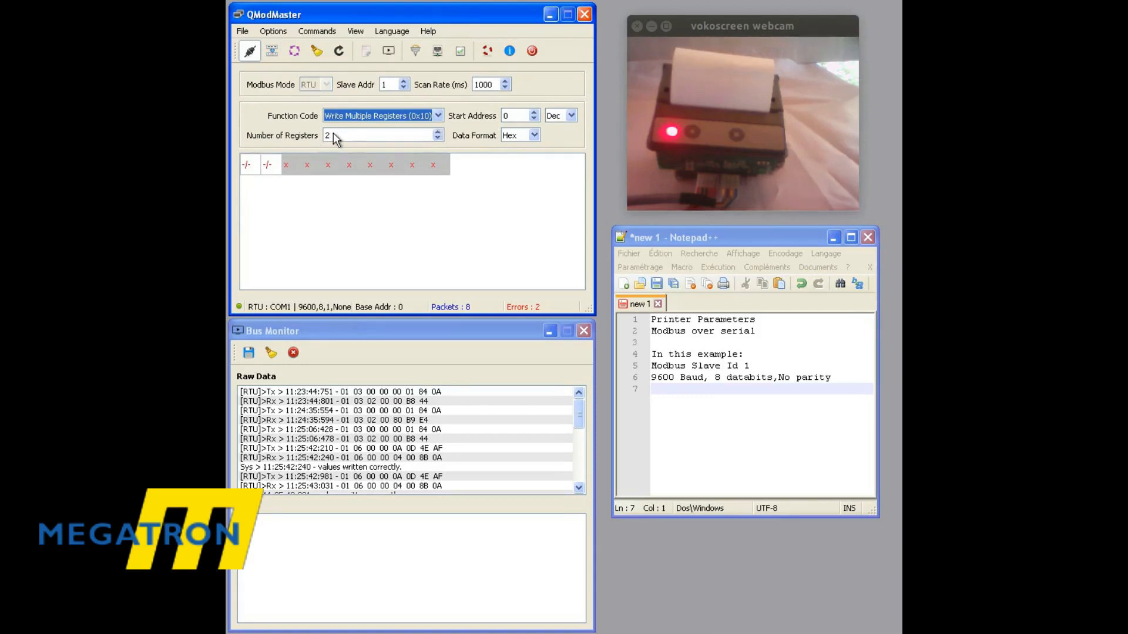
click(438, 133)
click(439, 169)
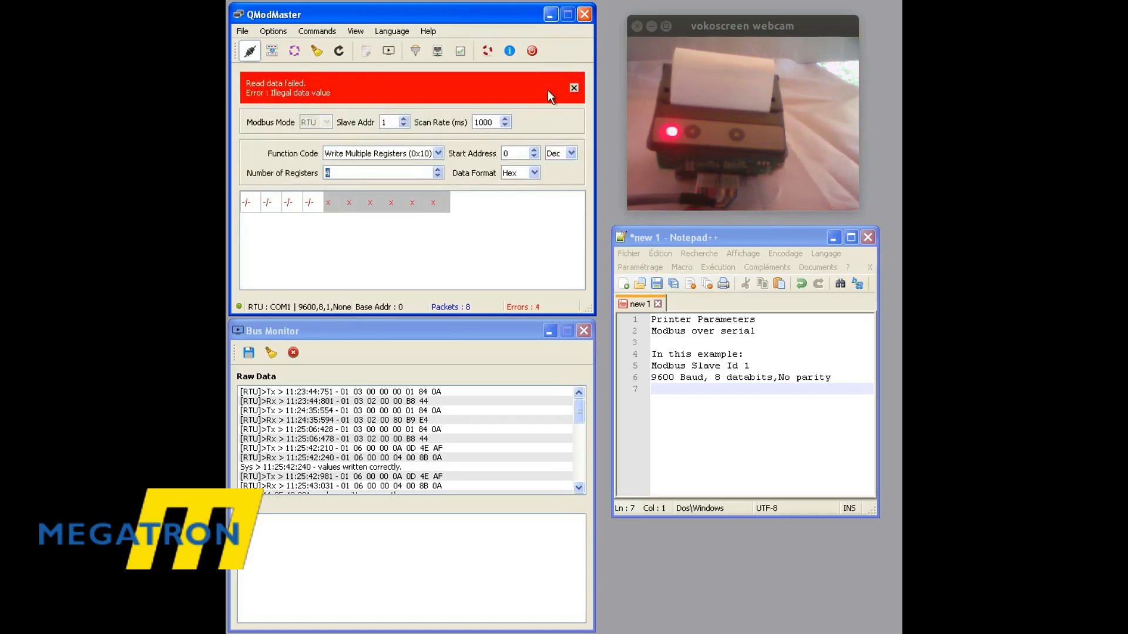
click(573, 89)
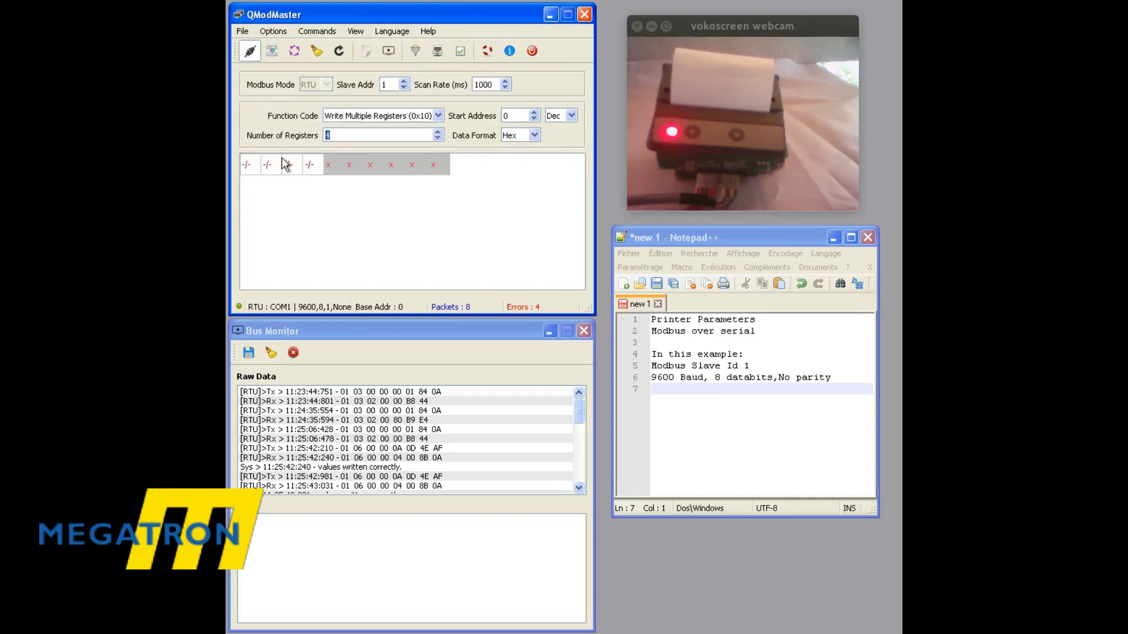
Write the hex values 6548, 6C6C, 0D6F and 000A to the four registers from address 0 and check the latest bus monitor entries.
double_click(249, 166)
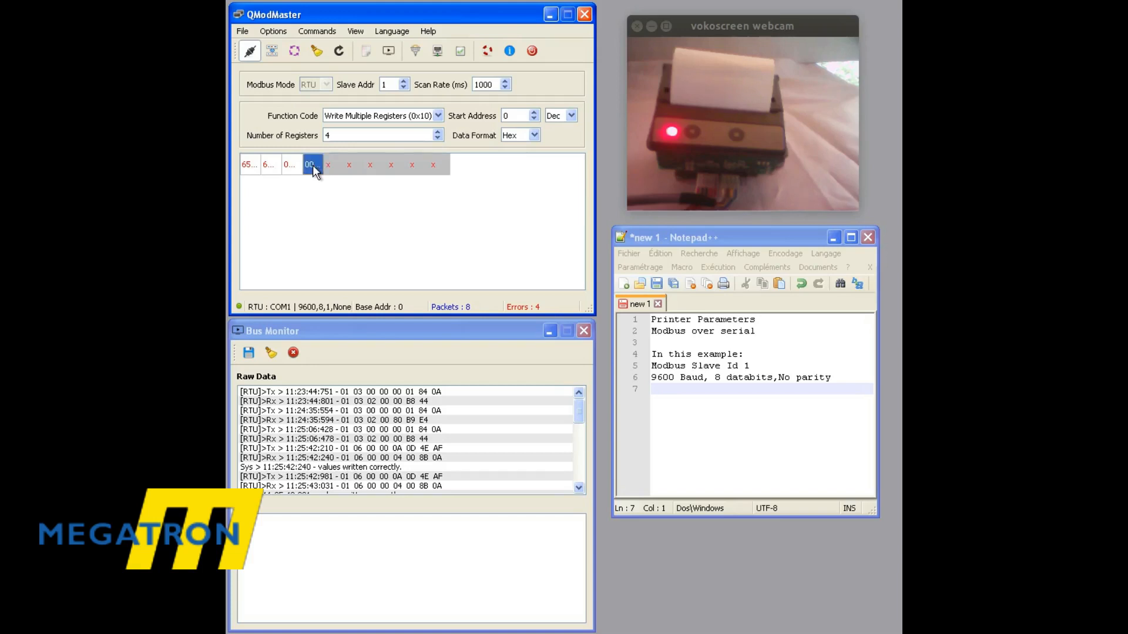
click(272, 52)
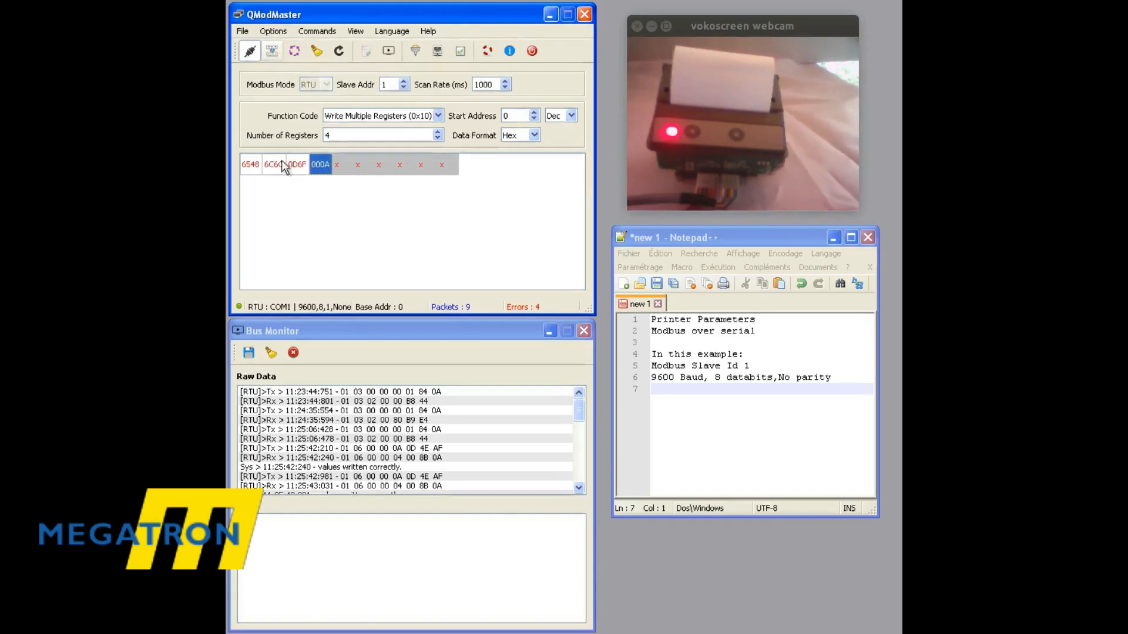
click(578, 491)
click(578, 491)
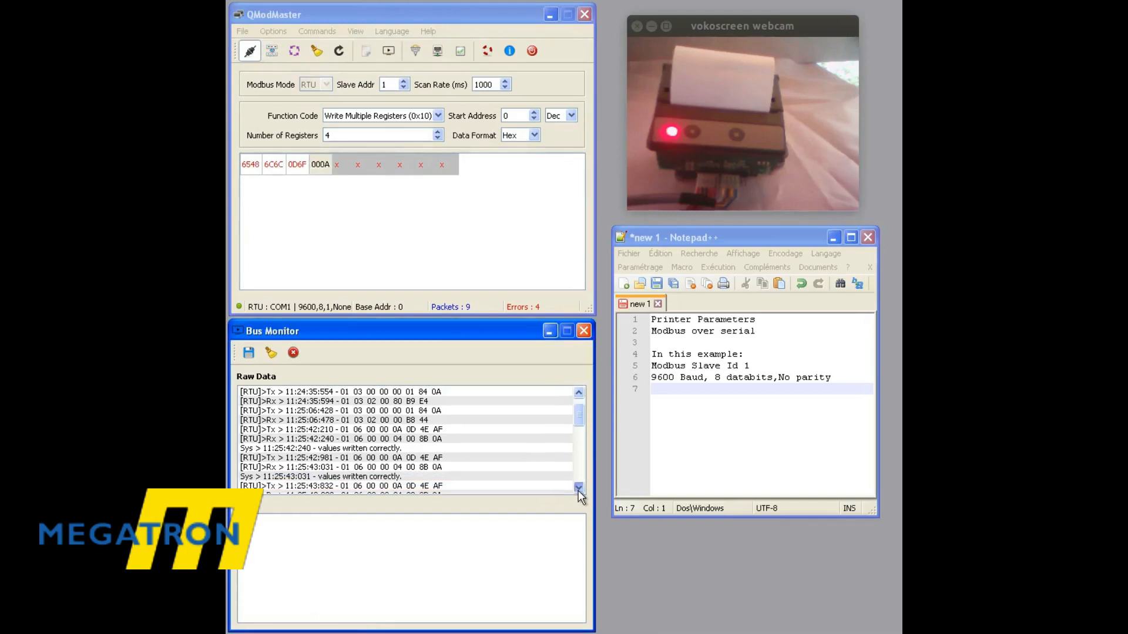
click(578, 491)
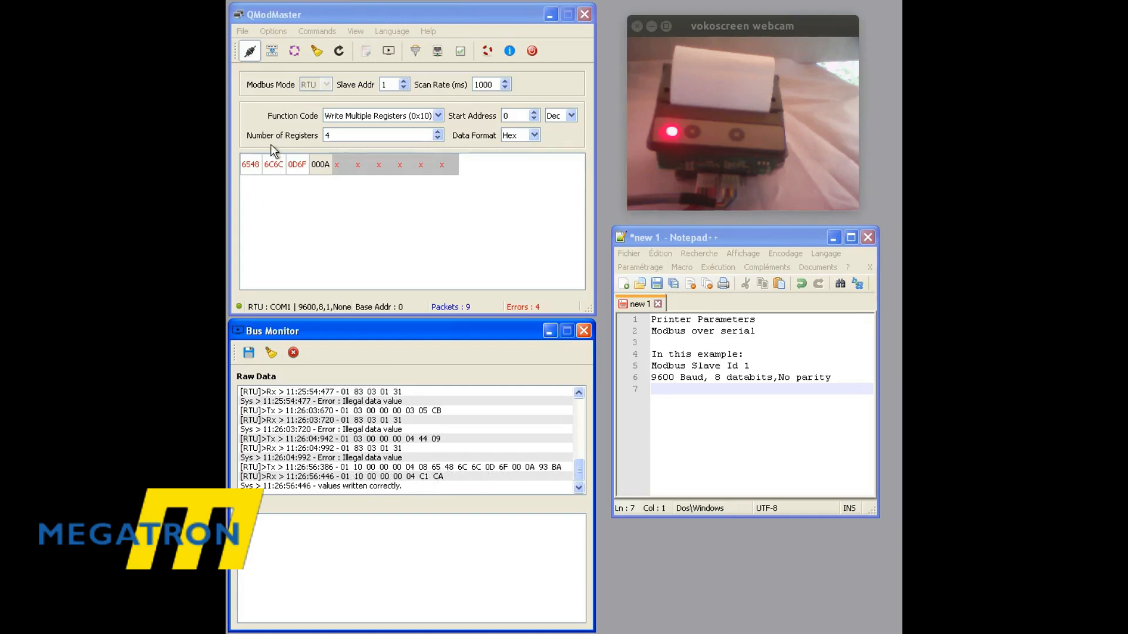
Resend the same four-register write several more times to the printer, and switch to the Notepad++ notes.
click(269, 53)
click(269, 53)
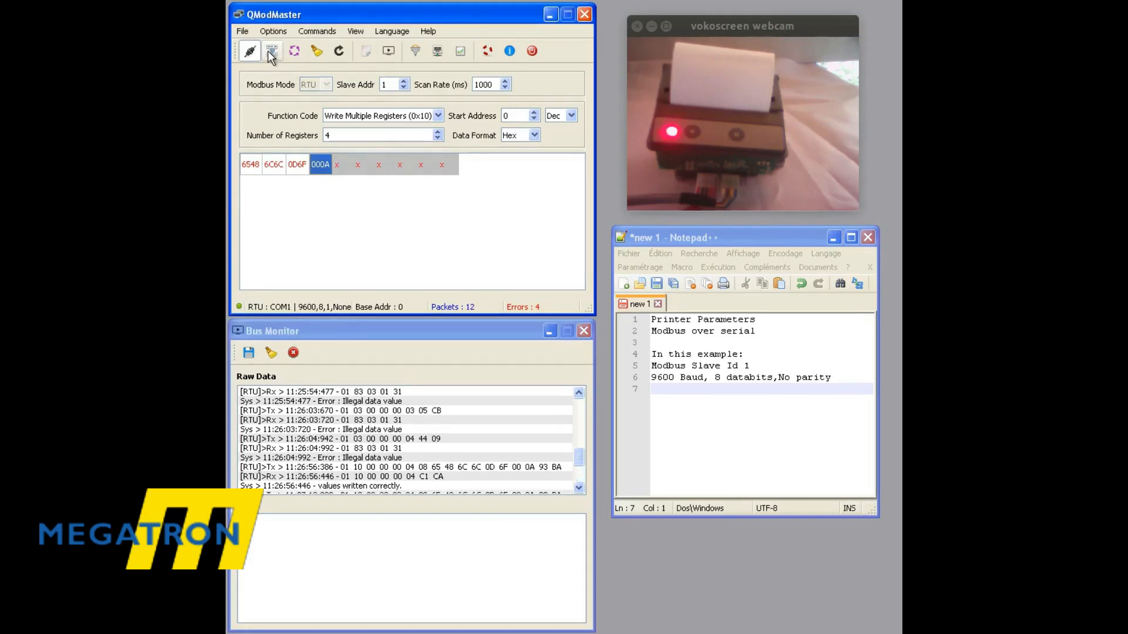
click(269, 53)
click(269, 52)
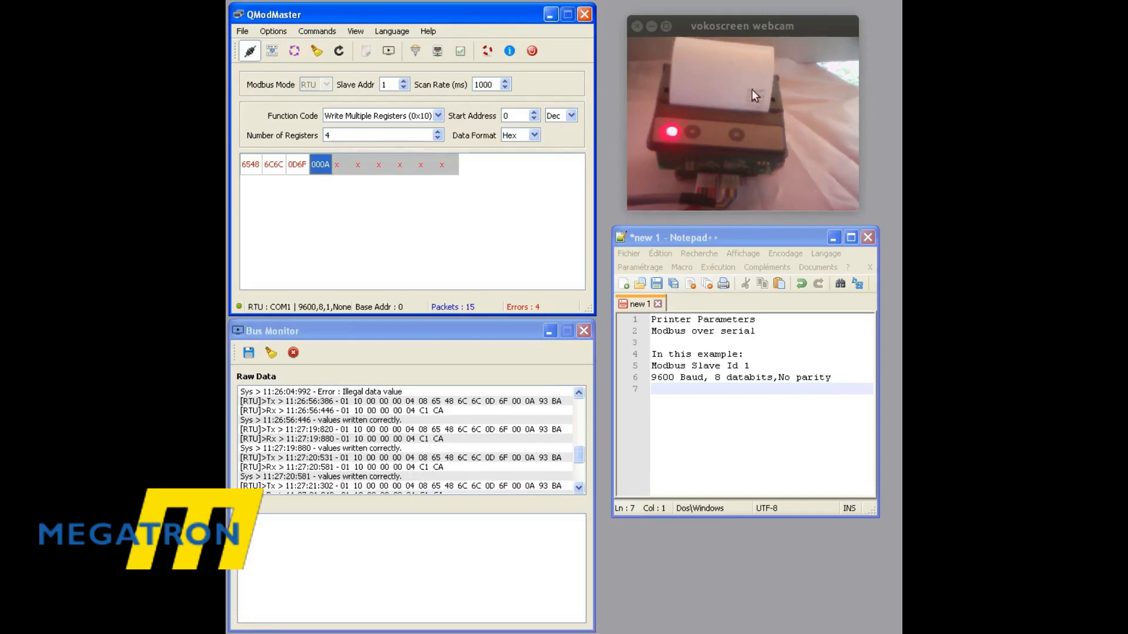
click(682, 422)
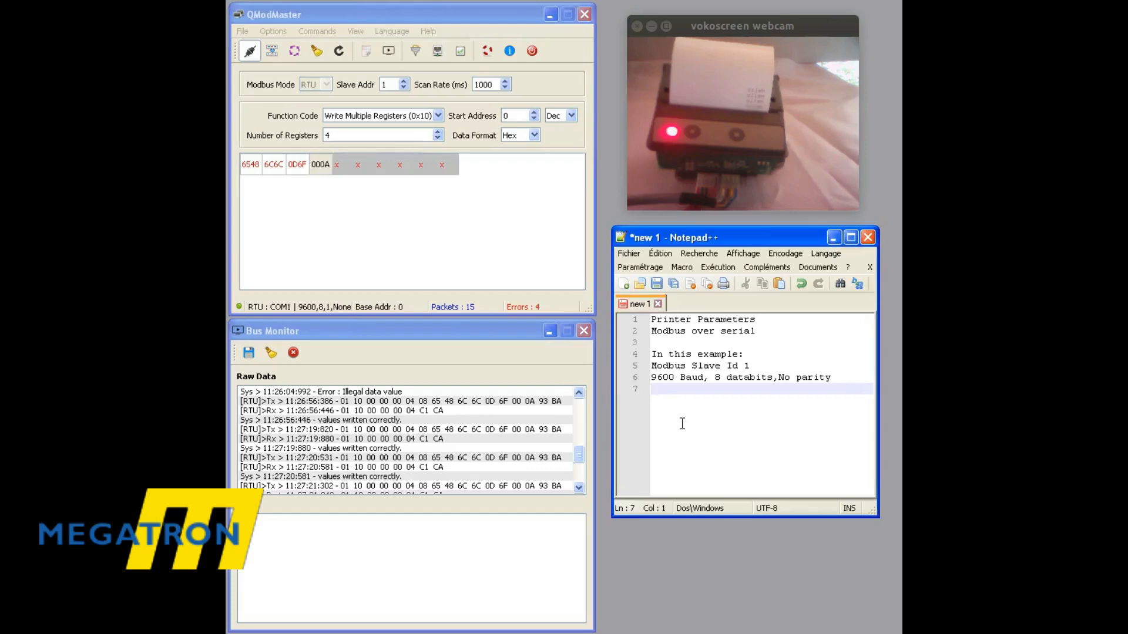